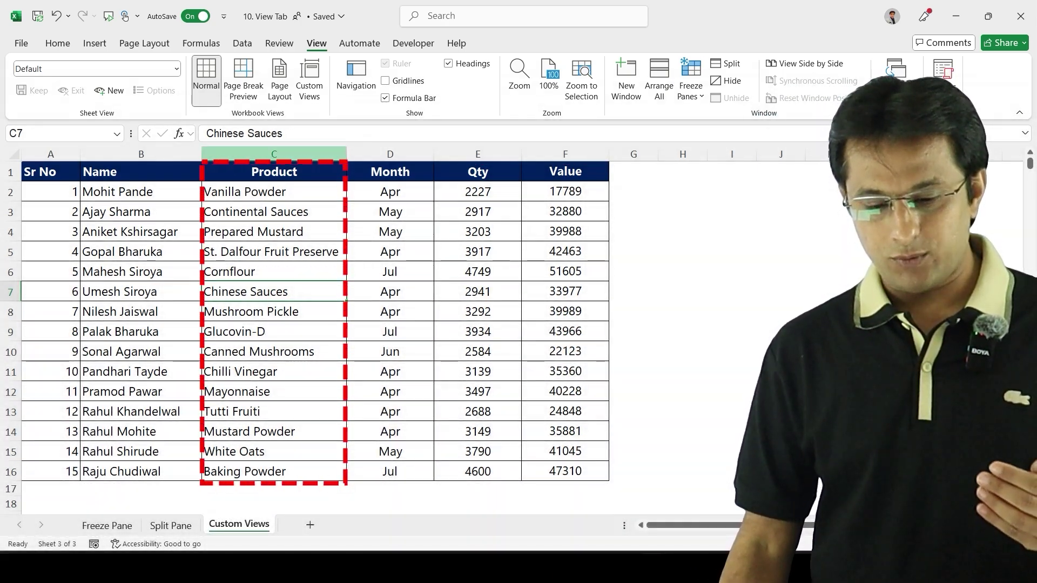
Hide the Product column (column C) of the sales table.
{"action": "left_click", "coordinate": [274, 154]}
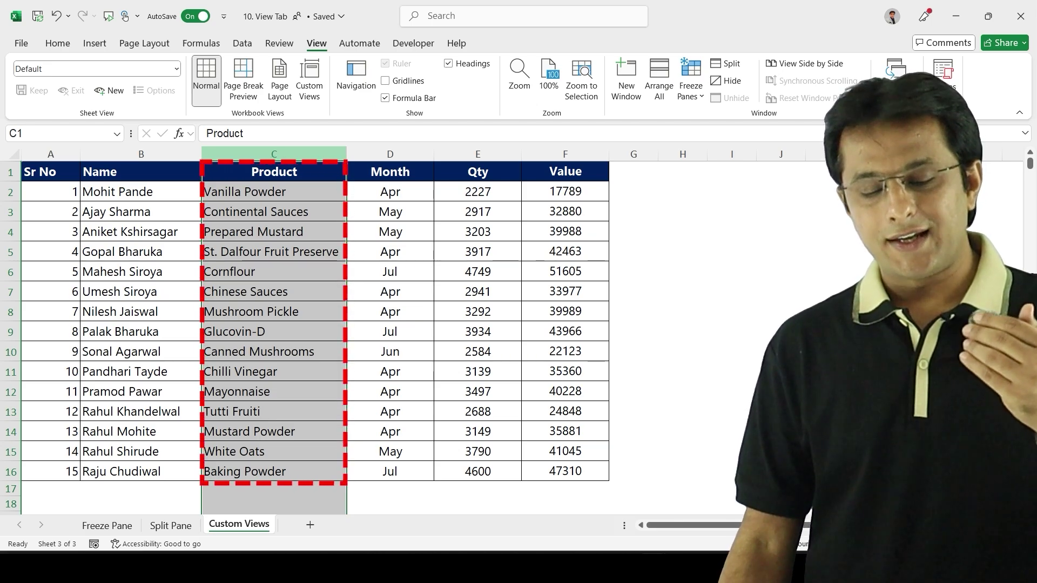
{"action": "right_click", "coordinate": [274, 155]}
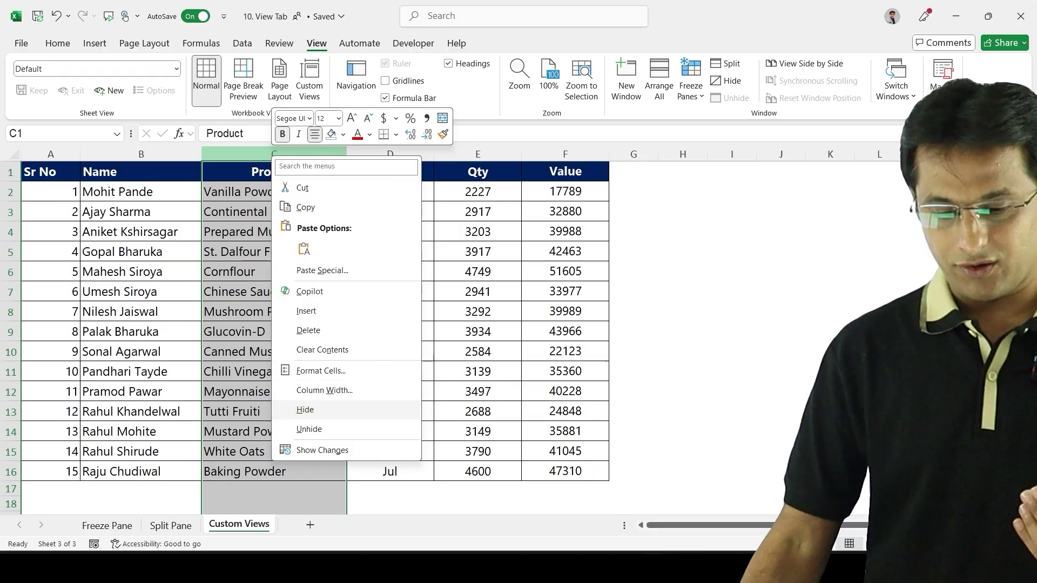
{"action": "left_click", "coordinate": [305, 410]}
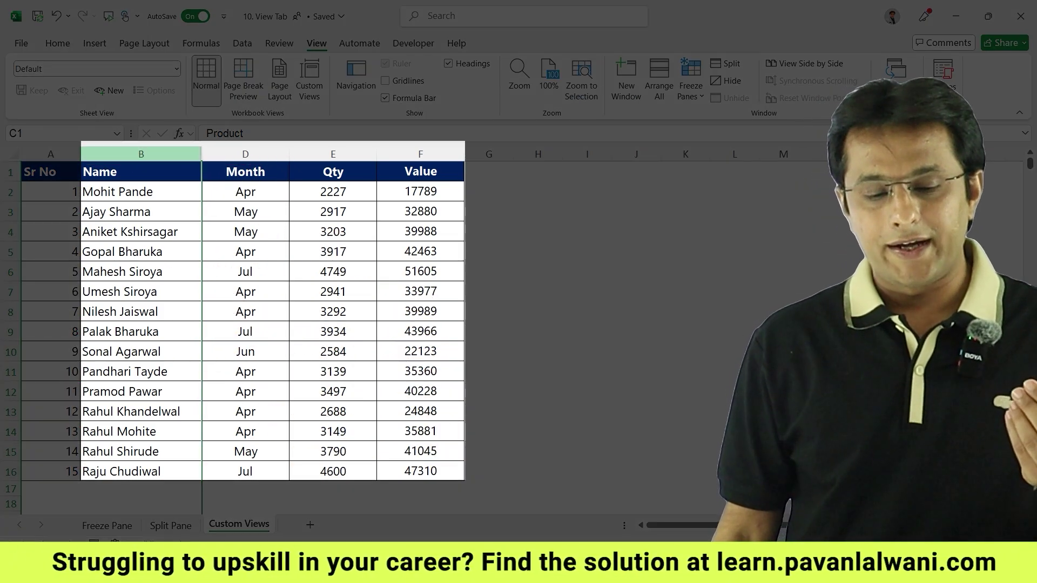
Unhide the Product column by selecting its neighbouring Name and Month columns, leaving the Cornflour cell C6 selected.
{"action": "left_click", "coordinate": [141, 154]}
{"action": "left_click_drag", "start_coordinate": [141, 154], "coordinate": [246, 154]}
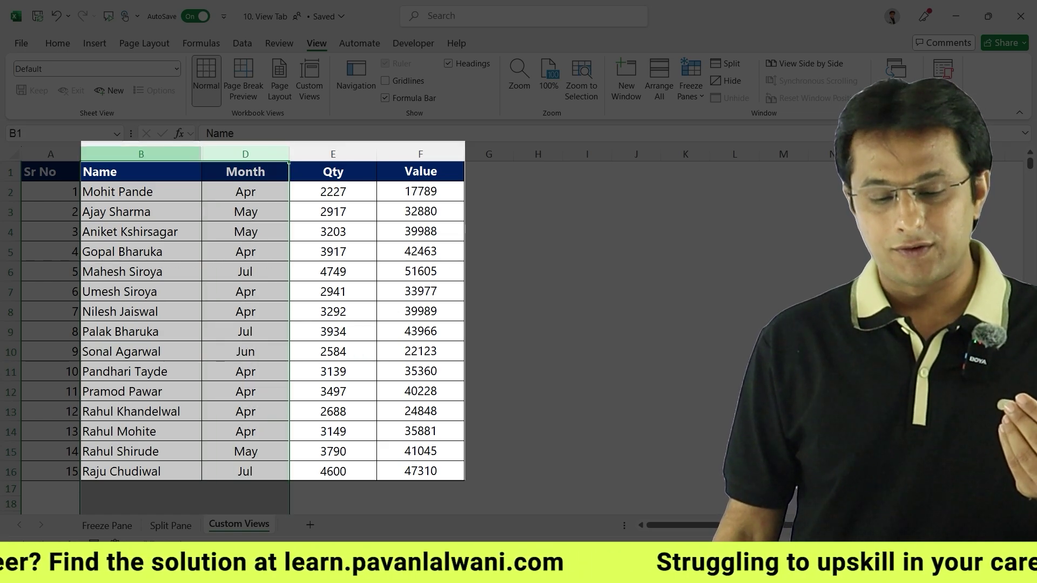
{"action": "left_click_drag", "start_coordinate": [141, 154], "coordinate": [245, 154]}
{"action": "right_click", "coordinate": [263, 155]}
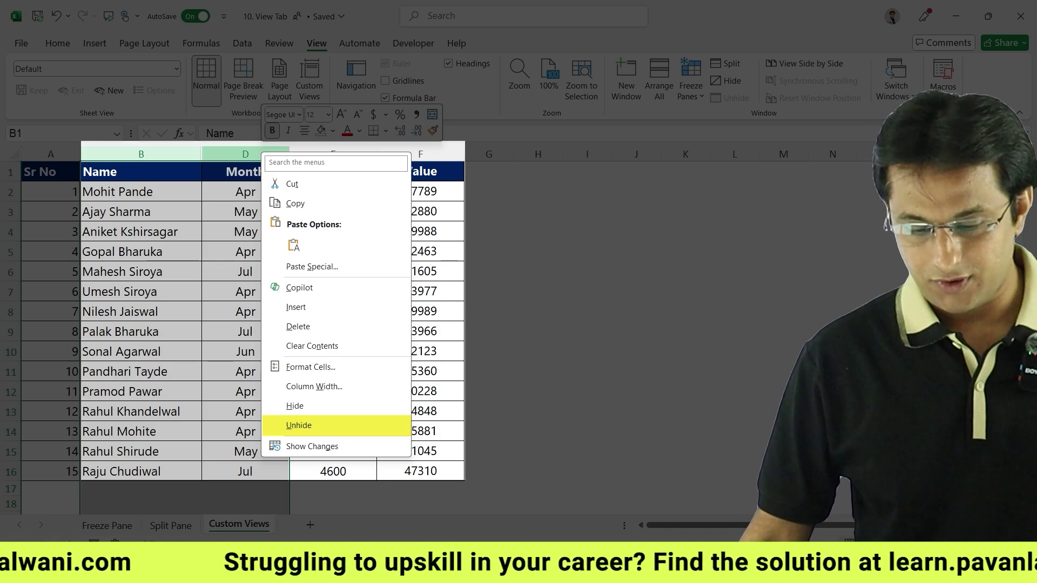
{"action": "left_click", "coordinate": [298, 425]}
{"action": "left_click", "coordinate": [274, 272]}
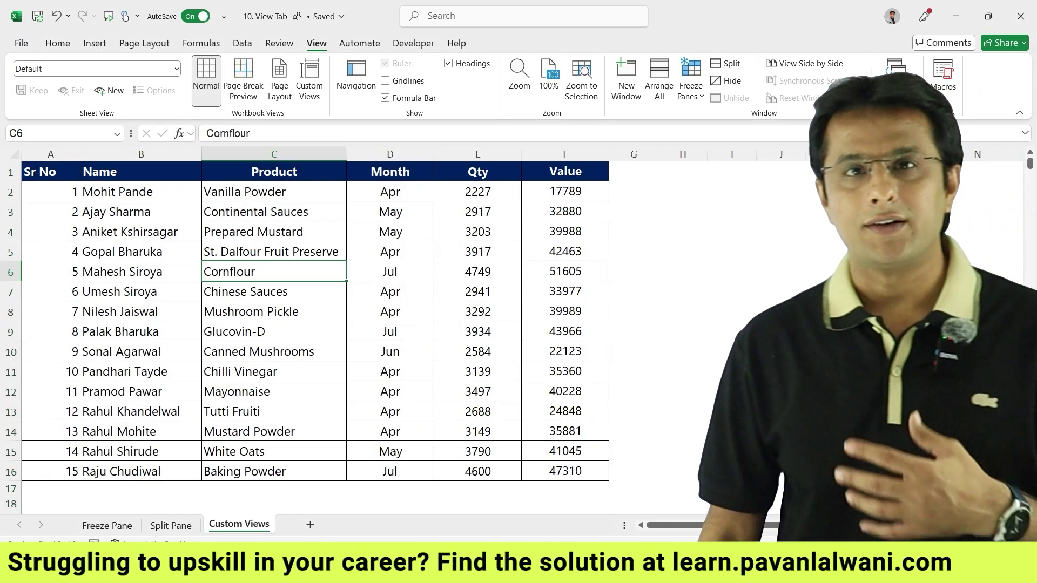
Hide the Product column with the Hide Columns option of the Format command and undo it.
{"action": "left_click", "coordinate": [274, 211]}
{"action": "left_click", "coordinate": [274, 154]}
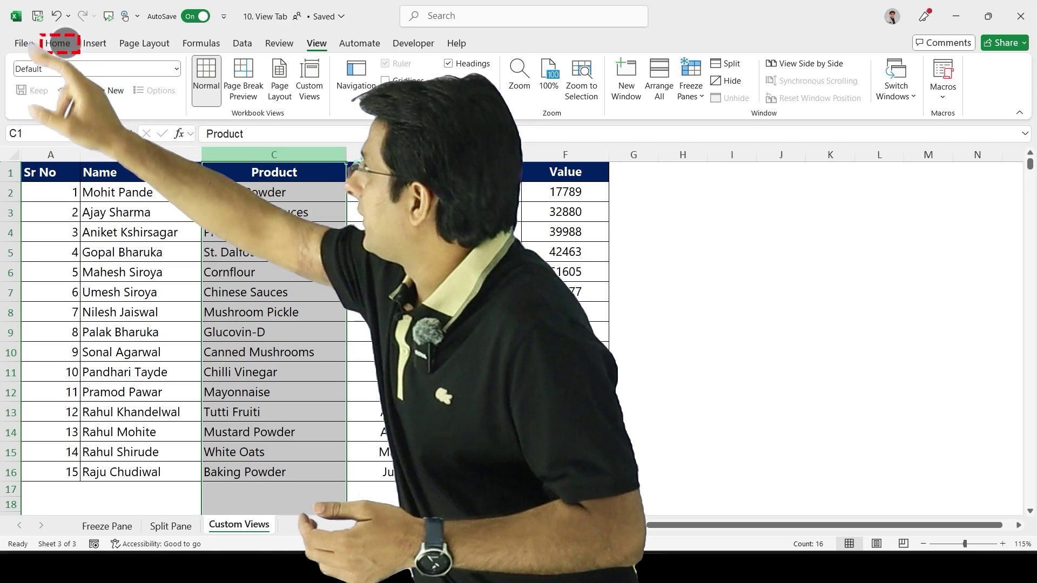
{"action": "left_click", "coordinate": [58, 43]}
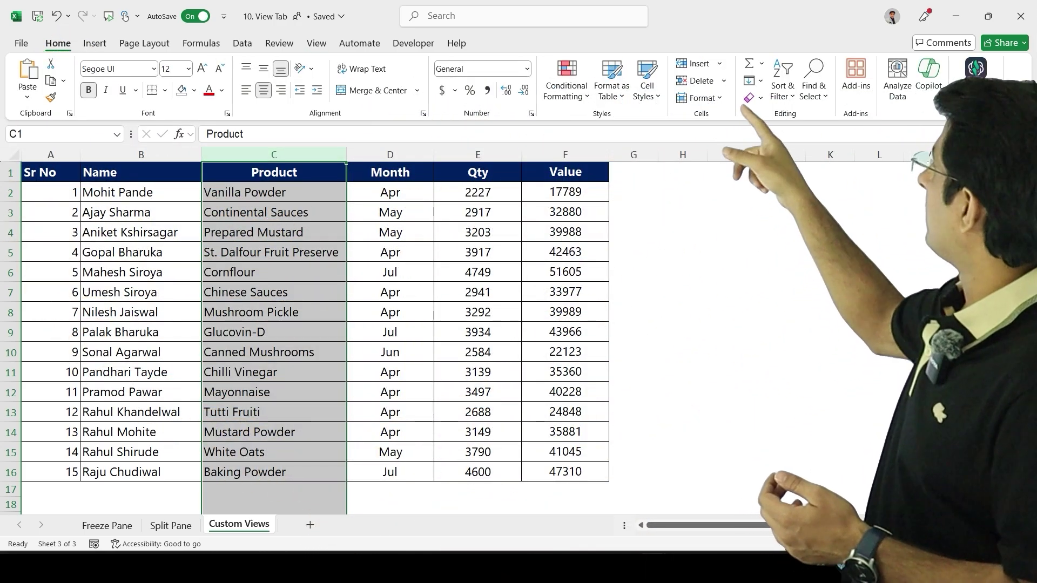
{"action": "left_click", "coordinate": [720, 99]}
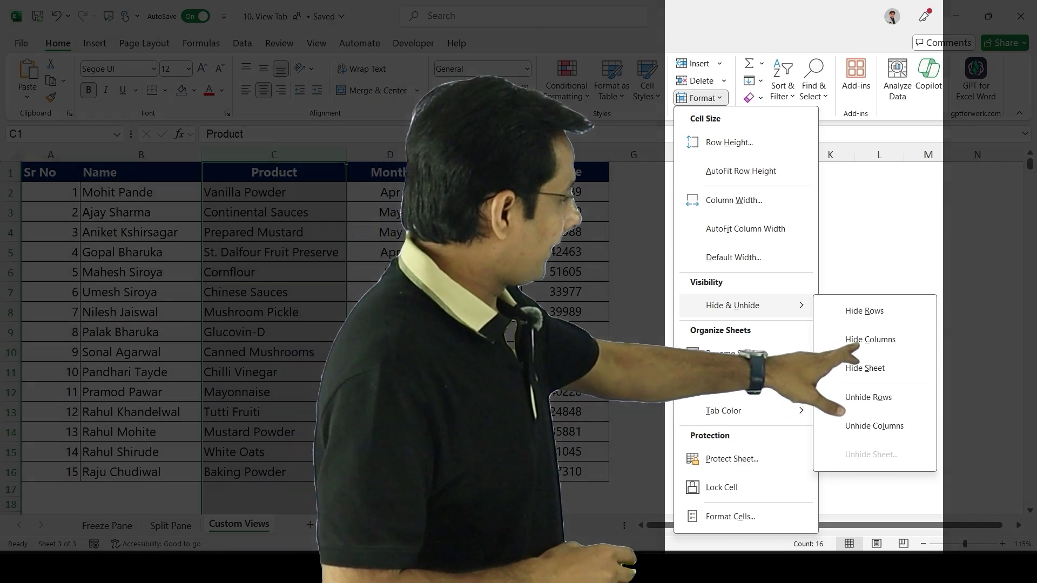
{"action": "key", "text": "c"}
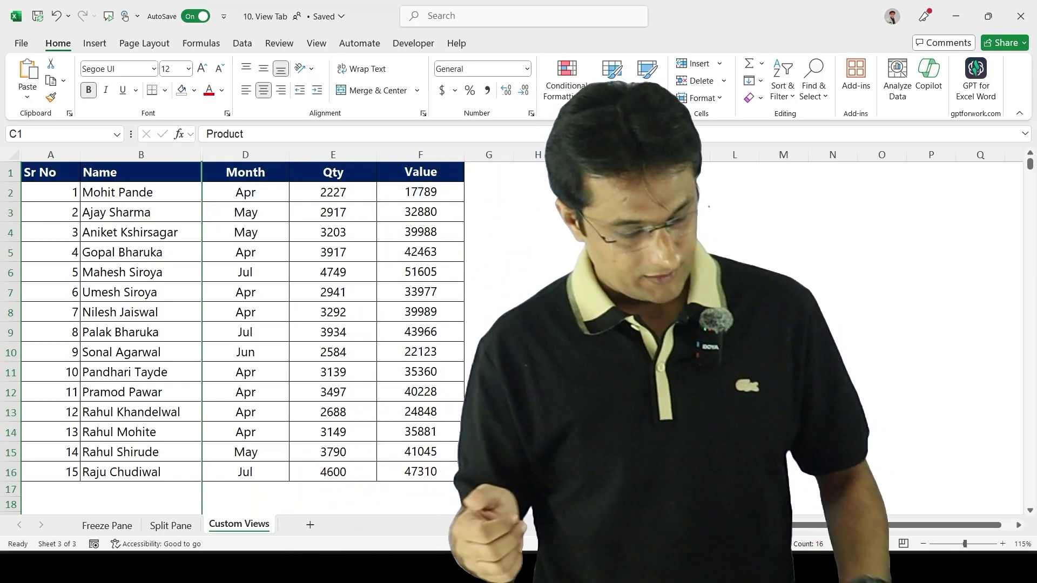
{"action": "key", "text": "ctrl+z"}
{"action": "left_click", "coordinate": [390, 232]}
Hide the Product, Month and Qty columns together with the Hide Columns option and undo it.
{"action": "left_click_drag", "start_coordinate": [274, 154], "coordinate": [478, 155]}
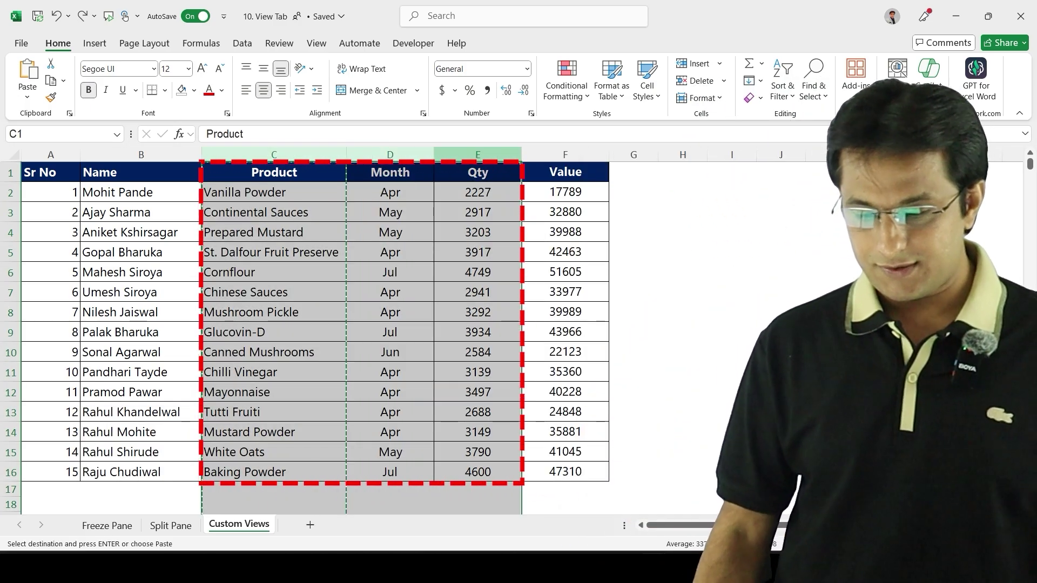
{"action": "left_click", "coordinate": [701, 98]}
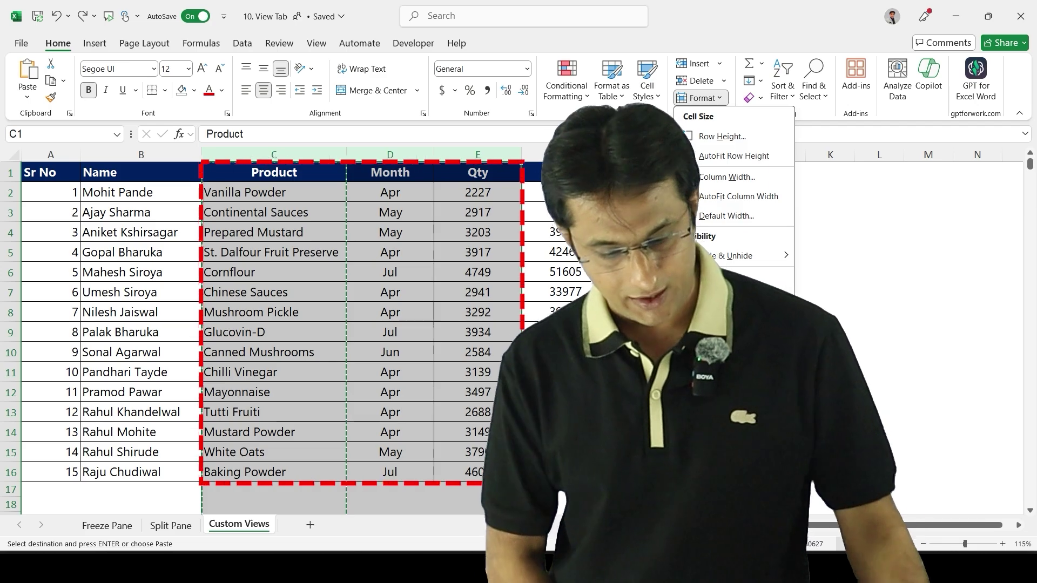
{"action": "key", "text": "u"}
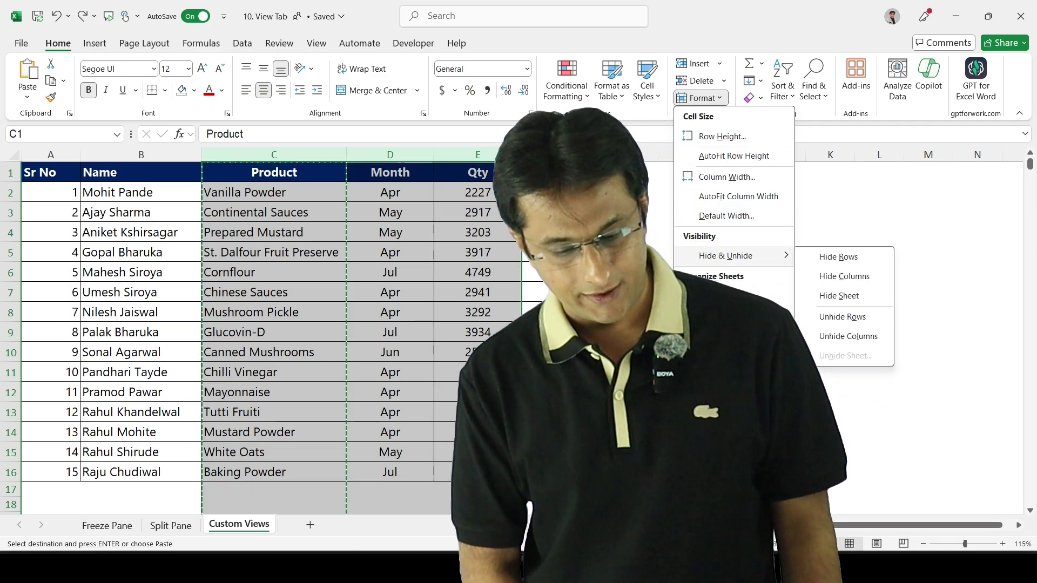
{"action": "key", "text": "c"}
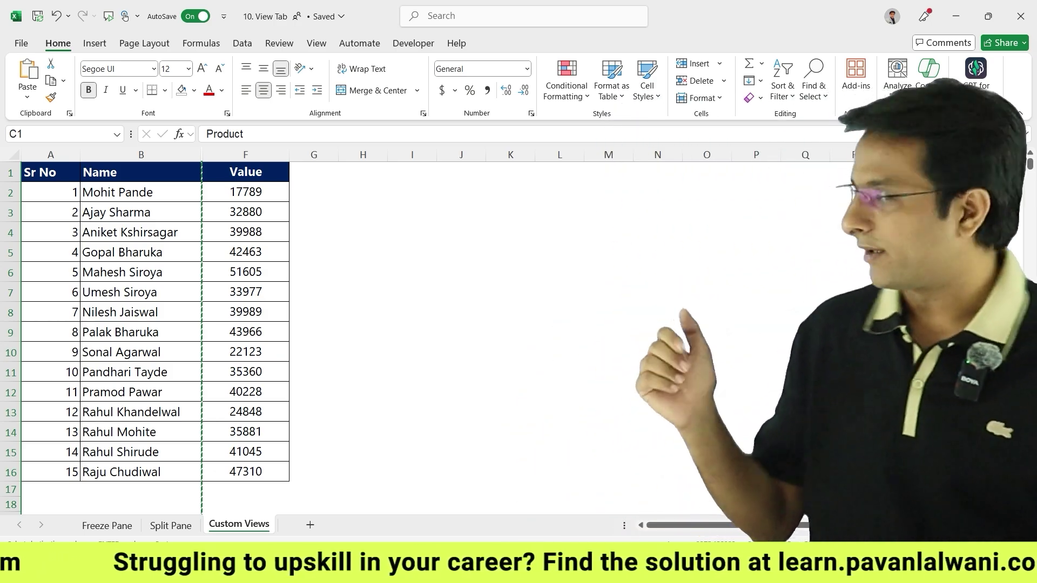
{"action": "key", "text": "ctrl+z"}
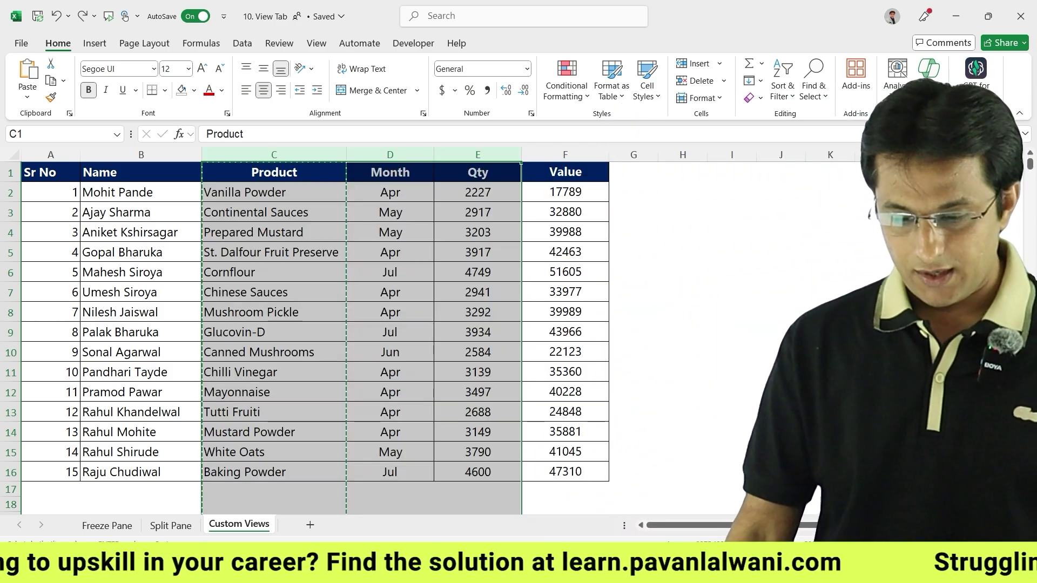
Hide rows 5 through 10 of the sales table and undo it.
{"action": "scroll", "coordinate": [405, 335], "scroll_direction": "down", "scroll_amount": 4}
{"action": "left_click", "coordinate": [238, 233]}
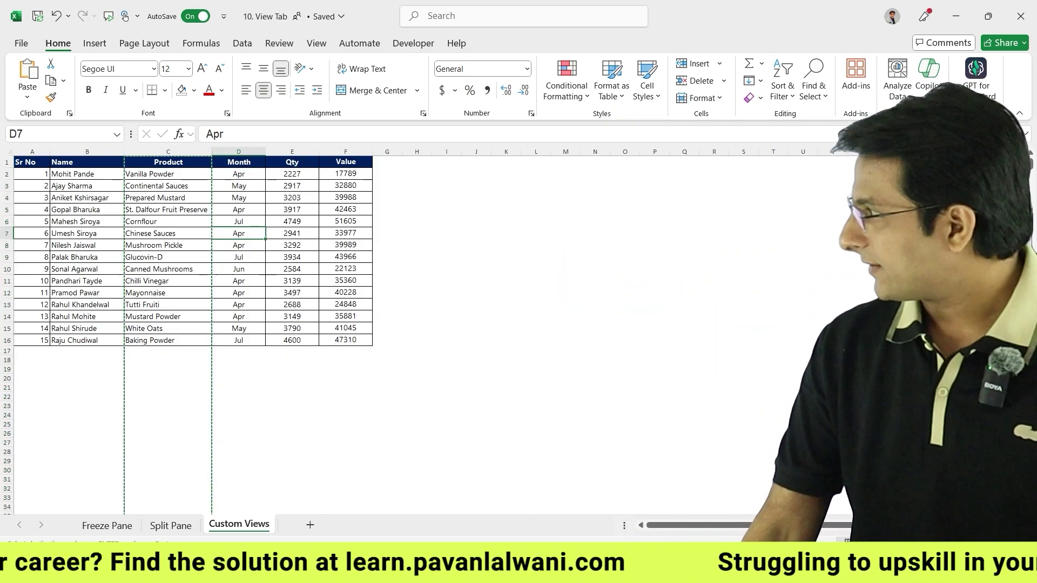
{"action": "left_click_drag", "start_coordinate": [6, 209], "coordinate": [6, 270]}
{"action": "scroll", "coordinate": [7, 270], "scroll_direction": "up", "scroll_amount": 4}
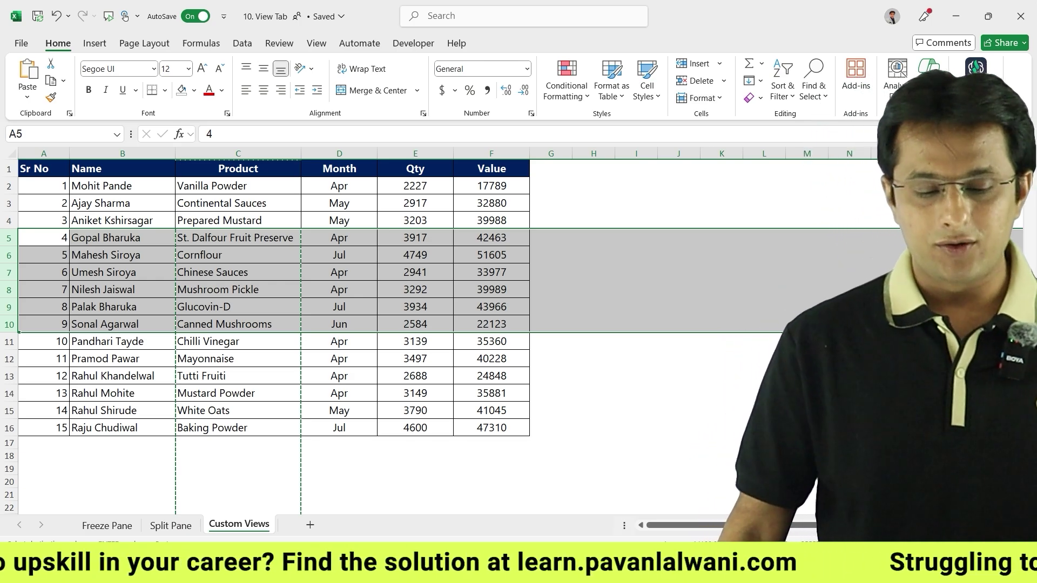
{"action": "right_click", "coordinate": [8, 244]}
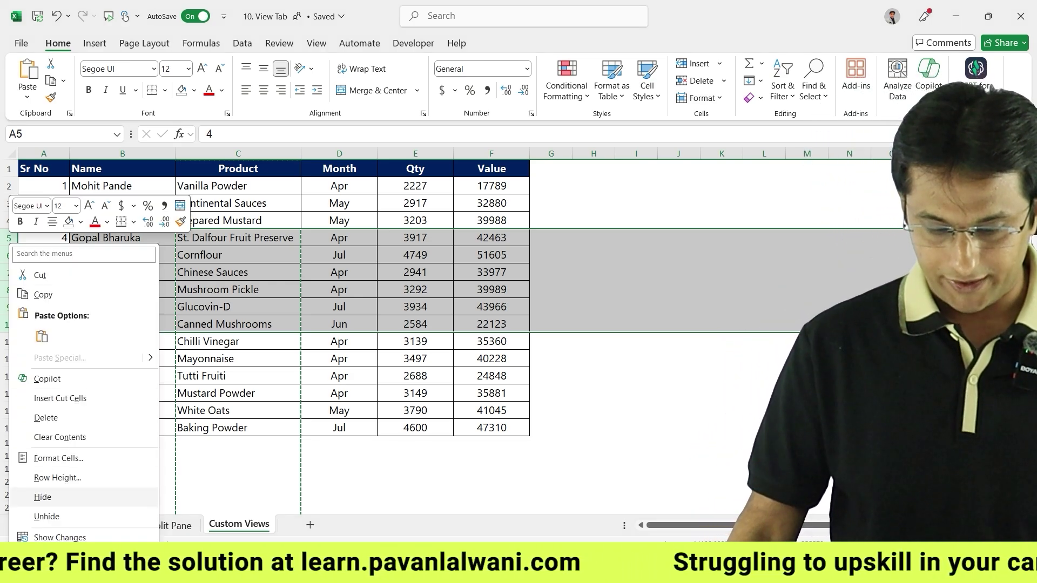
{"action": "left_click", "coordinate": [43, 497]}
{"action": "left_click", "coordinate": [122, 289]}
{"action": "key", "text": "ctrl+z"}
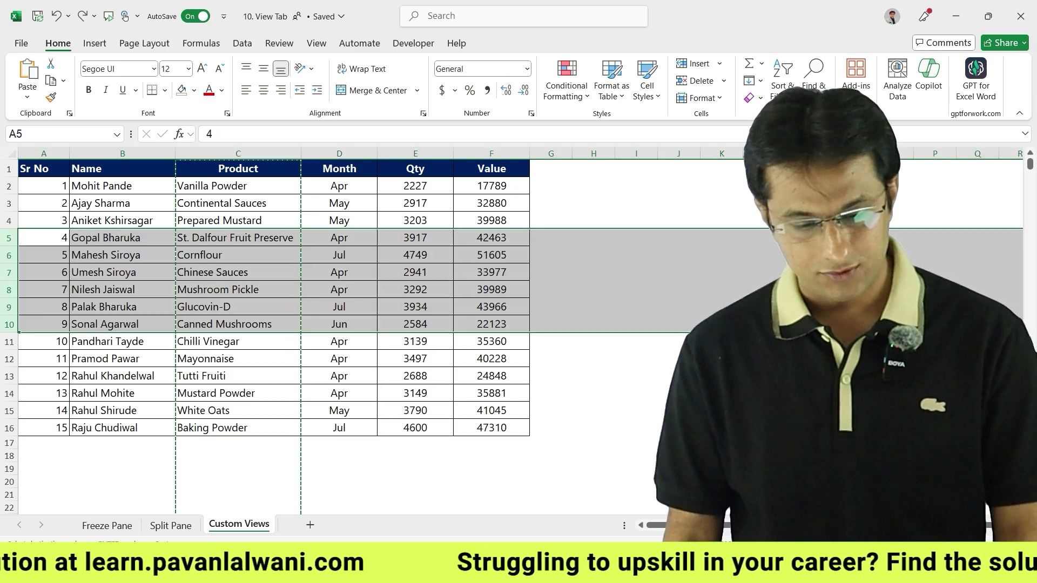
Hide the entire Custom Views worksheet.
{"action": "left_click", "coordinate": [237, 254]}
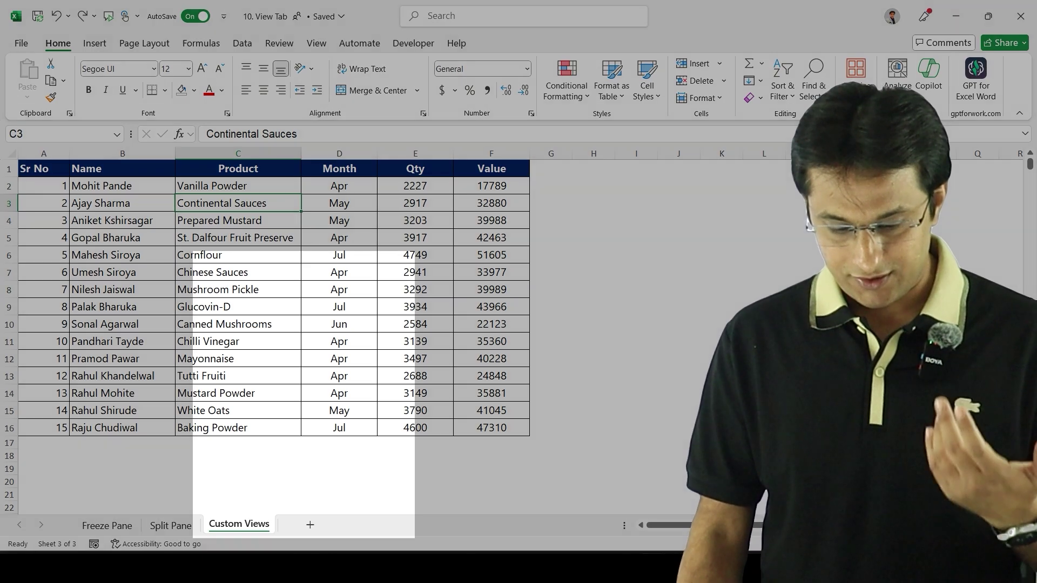
{"action": "right_click", "coordinate": [262, 523]}
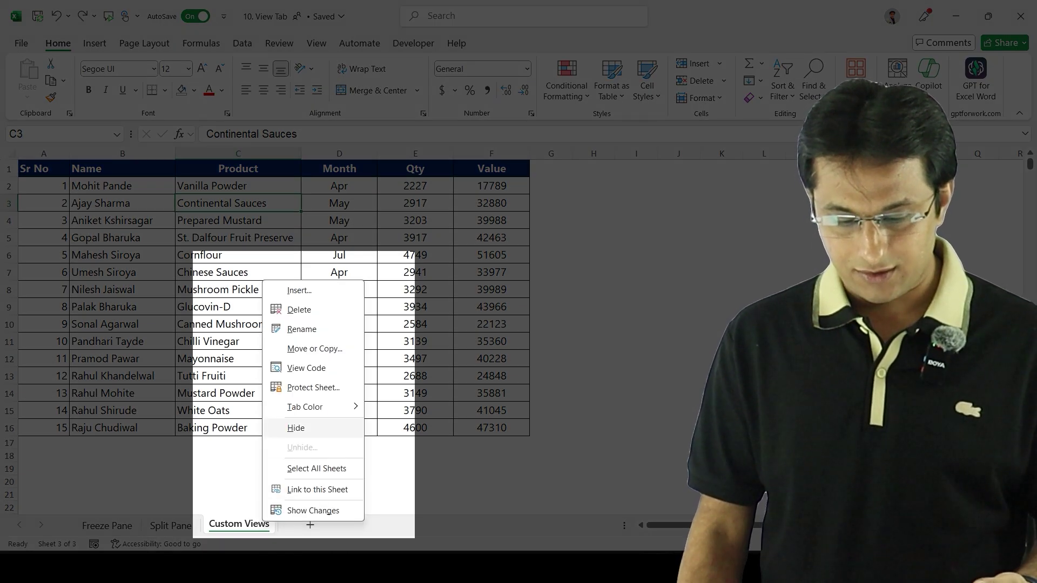
{"action": "left_click", "coordinate": [296, 428]}
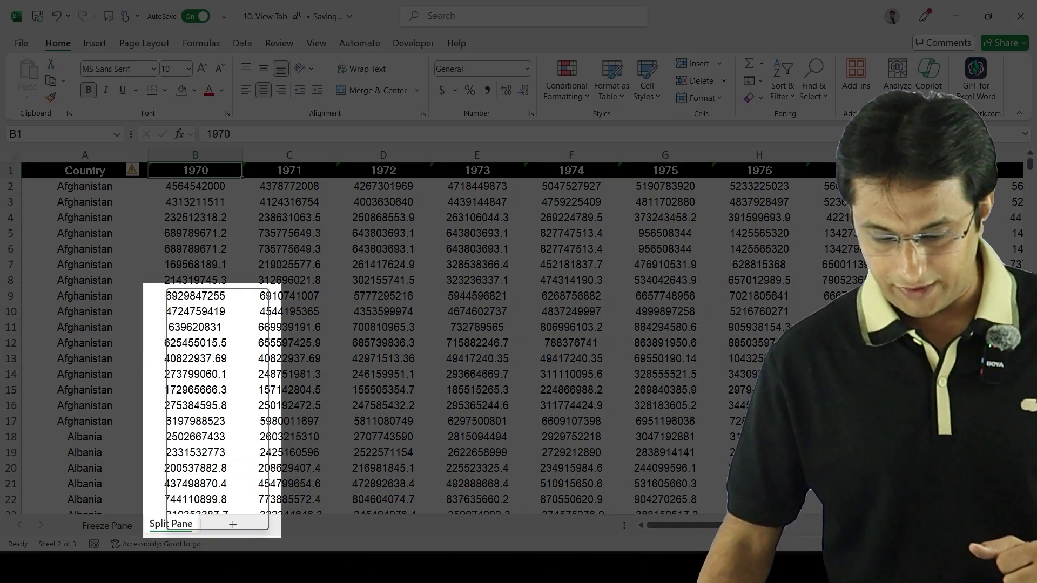
Unhide the Custom Views worksheet from the Split Pane sheet.
{"action": "right_click", "coordinate": [171, 525]}
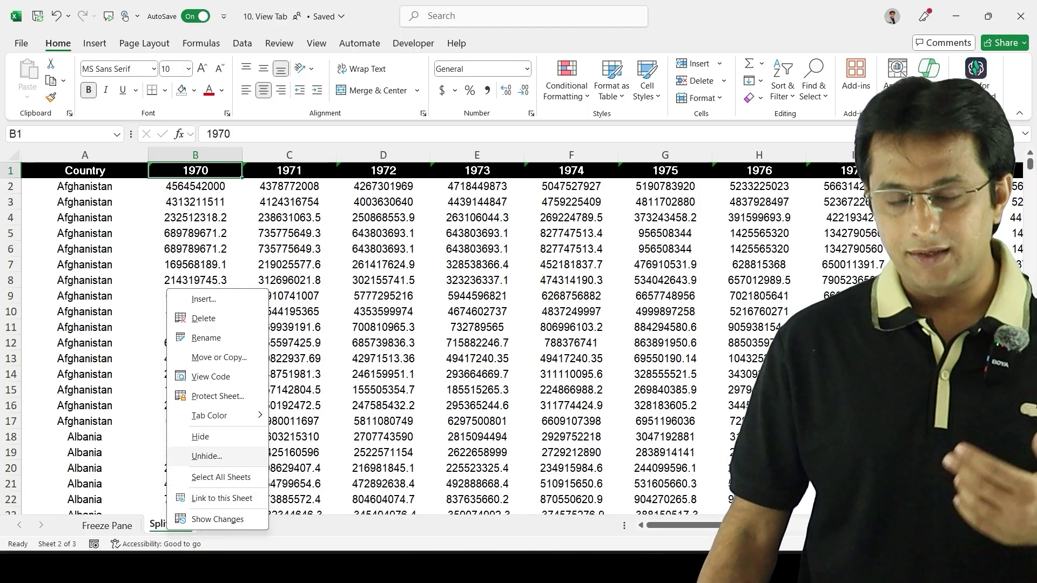
{"action": "left_click", "coordinate": [206, 456]}
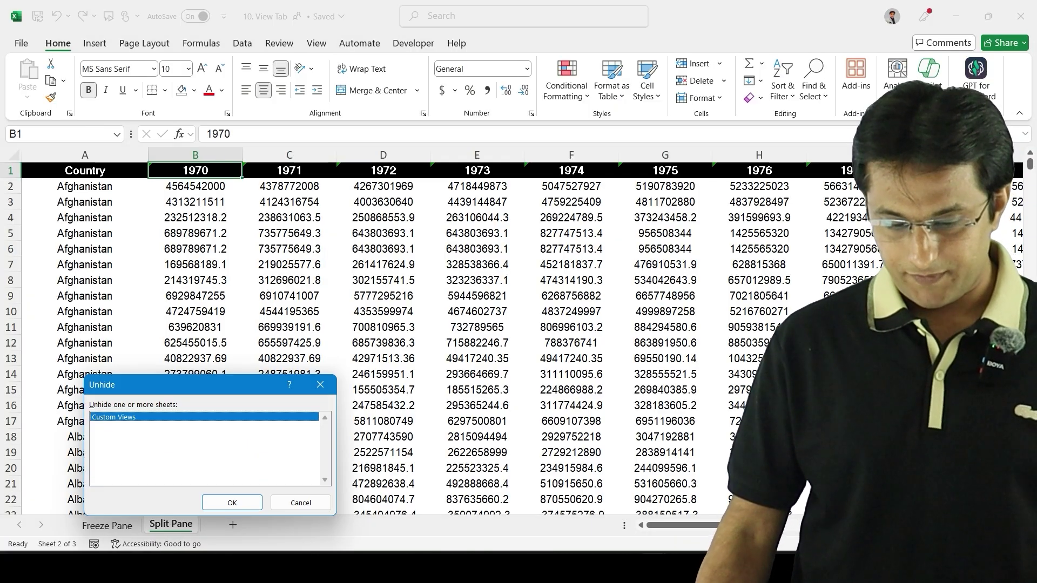
{"action": "left_click_drag", "start_coordinate": [240, 385], "coordinate": [611, 99]}
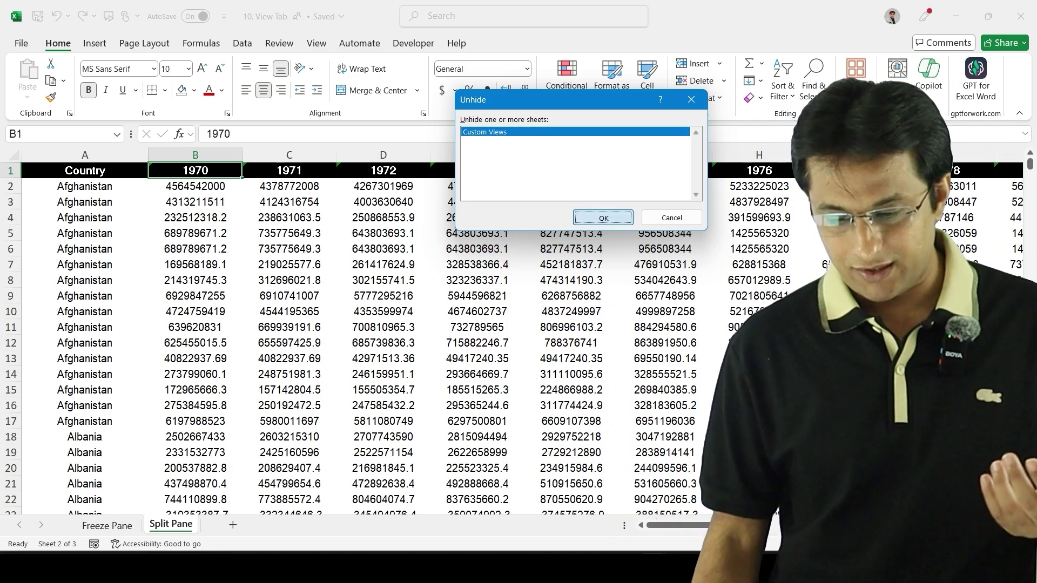
{"action": "key", "text": "Return"}
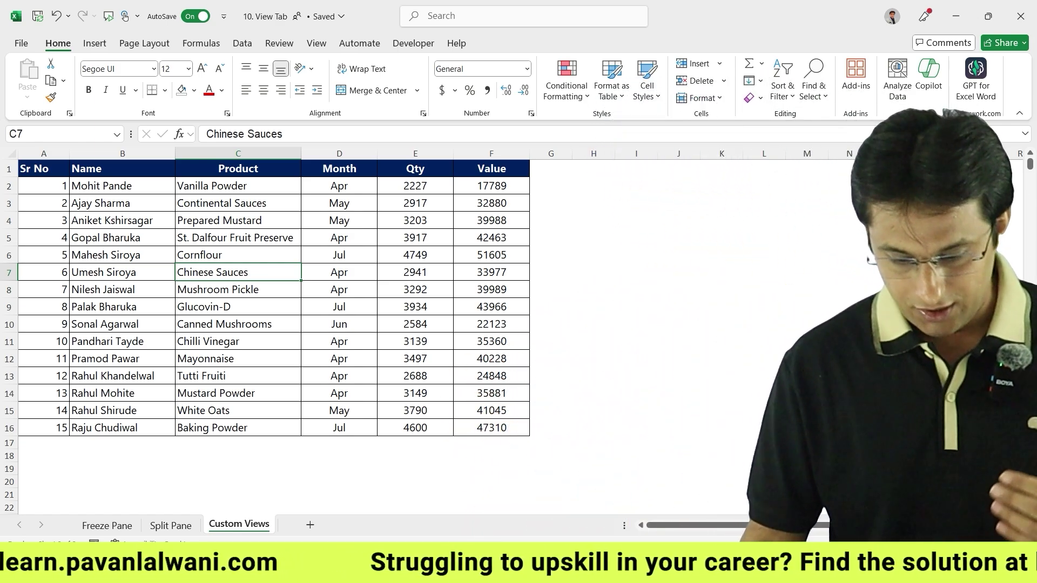
{"action": "right_click", "coordinate": [249, 525]}
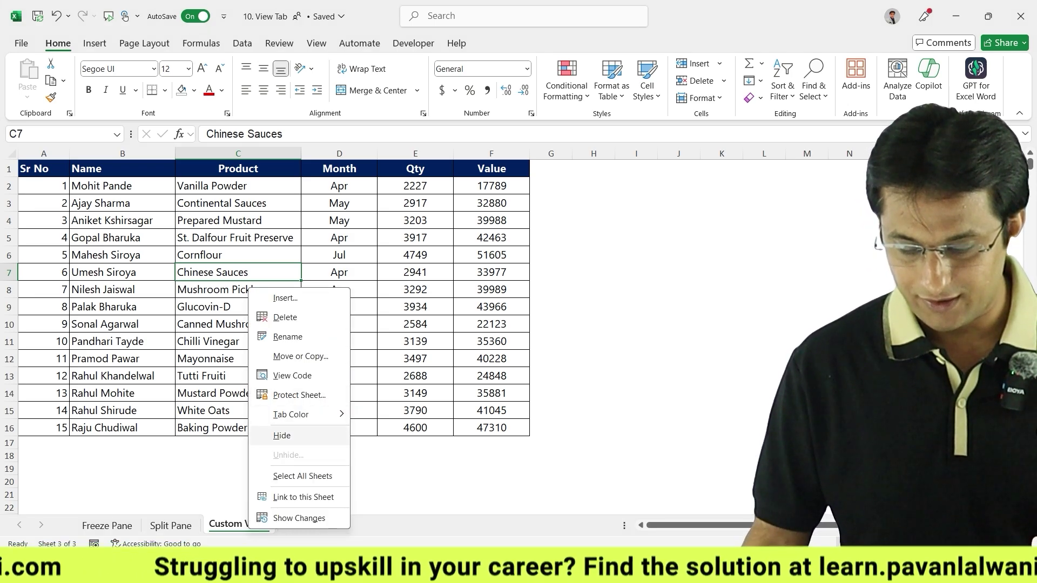
{"action": "key", "text": "Escape"}
{"action": "left_click", "coordinate": [237, 221]}
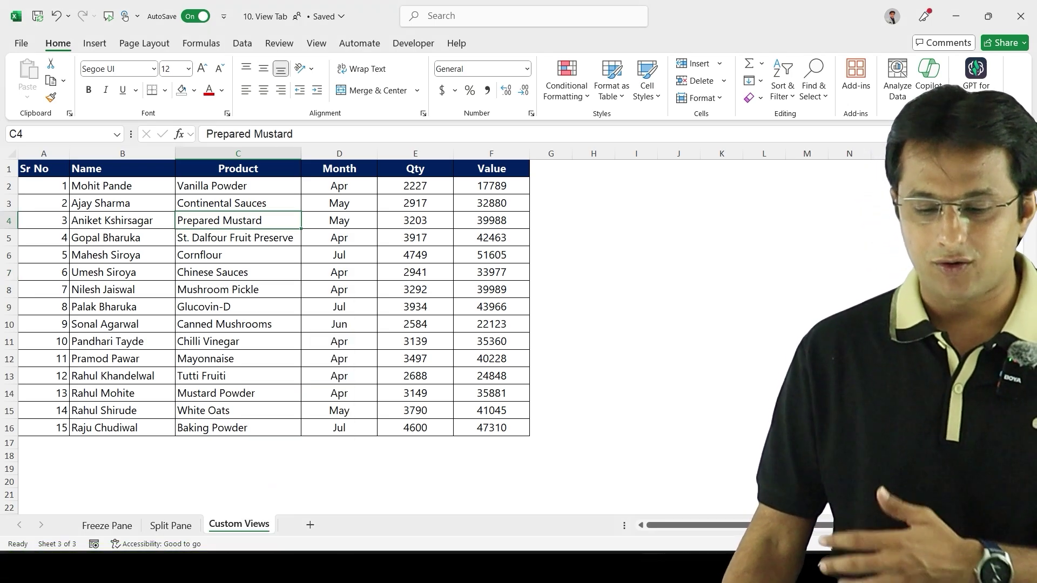